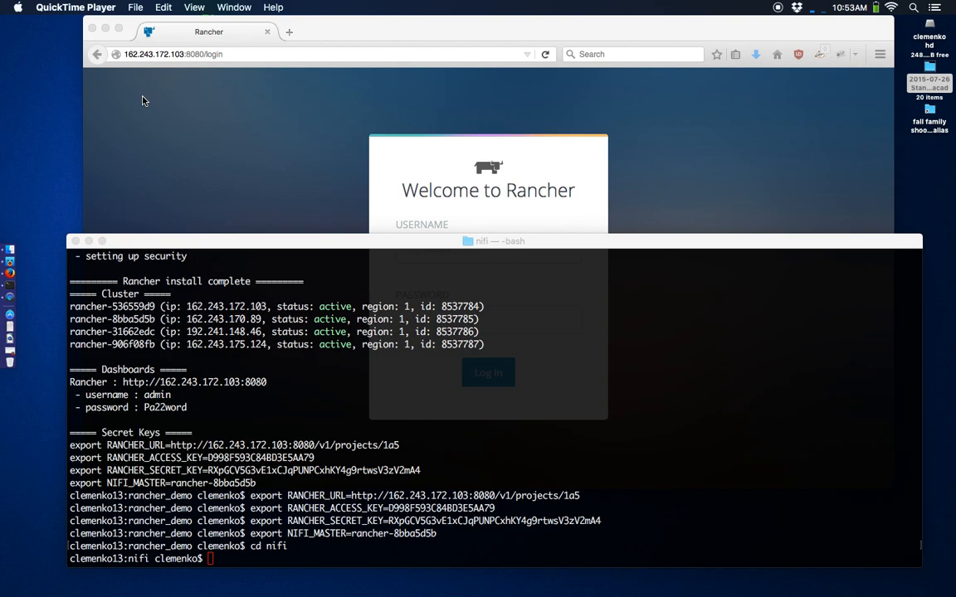
# - Log in to Rancher as admin, re-entering the password after the first attempt fails
pyautogui.click(247, 153)
pyautogui.click(410, 239)
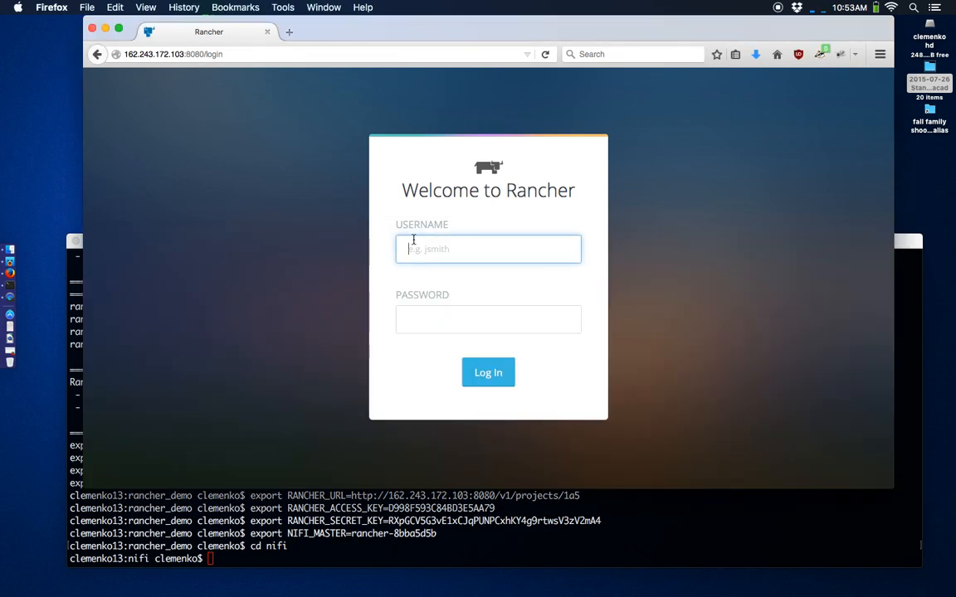
pyautogui.write('admin')
pyautogui.press('Tab')
pyautogui.write('•••')
pyautogui.press('Return')
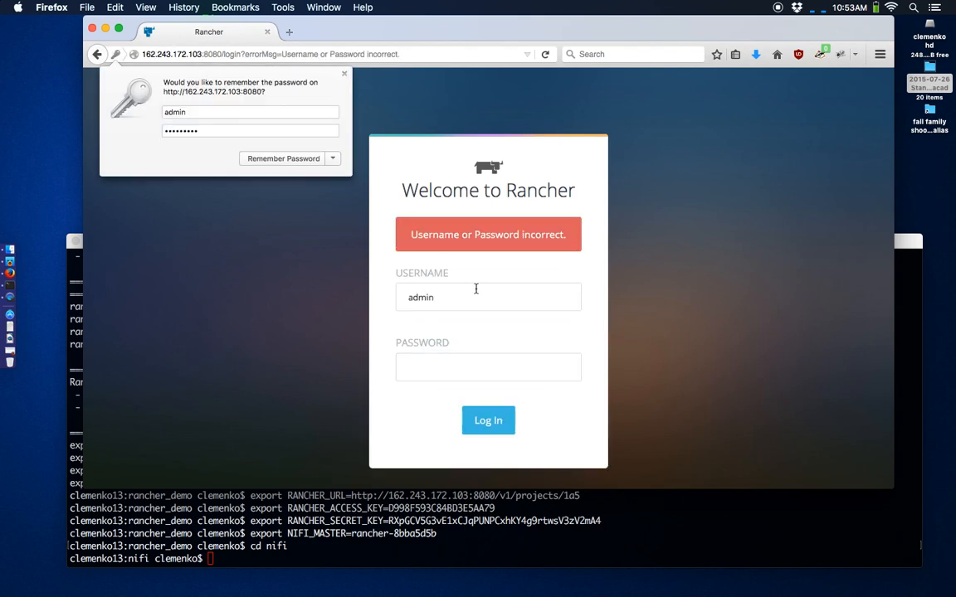
pyautogui.click(464, 363)
pyautogui.write('••••••••')
pyautogui.press('Return')
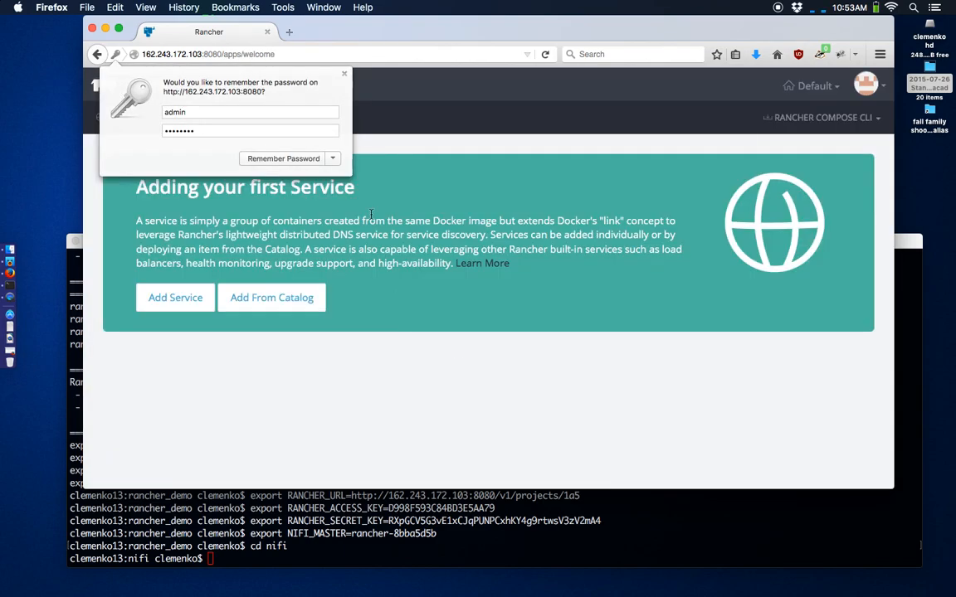
# - Confirm three active hosts and an empty containers list, then return to Applications and the terminal
pyautogui.click(312, 71)
pyautogui.click(246, 81)
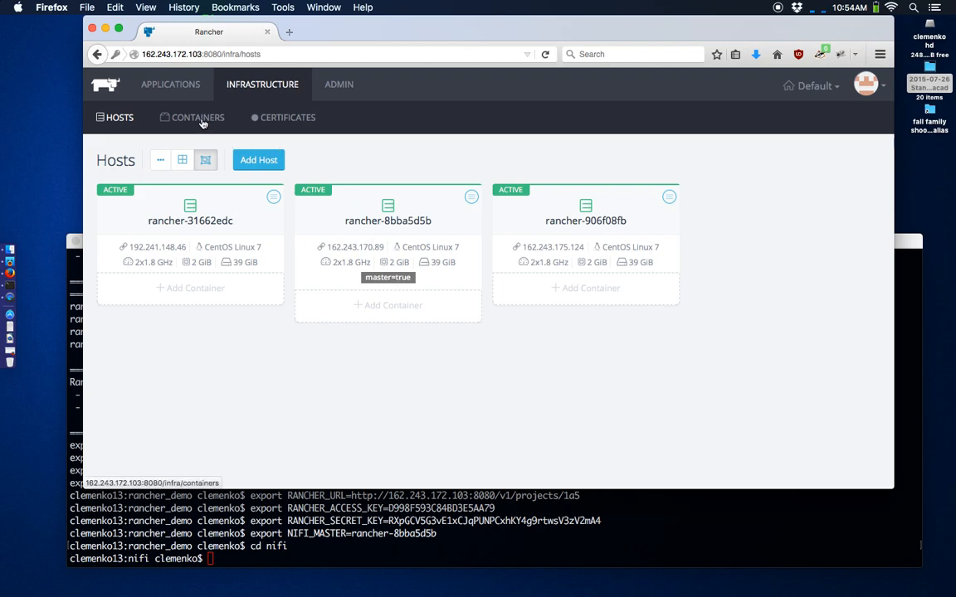
pyautogui.click(185, 117)
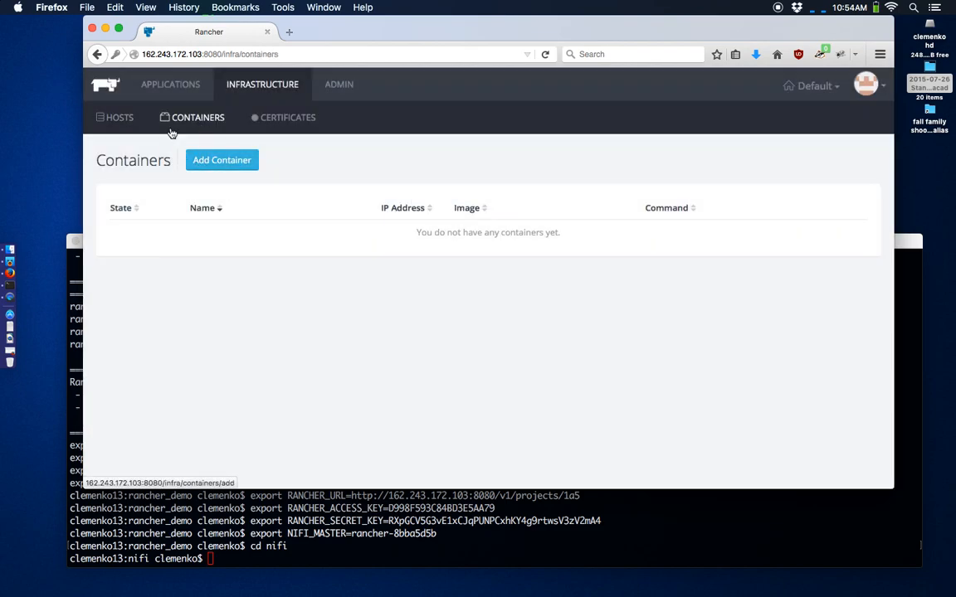
pyautogui.click(122, 116)
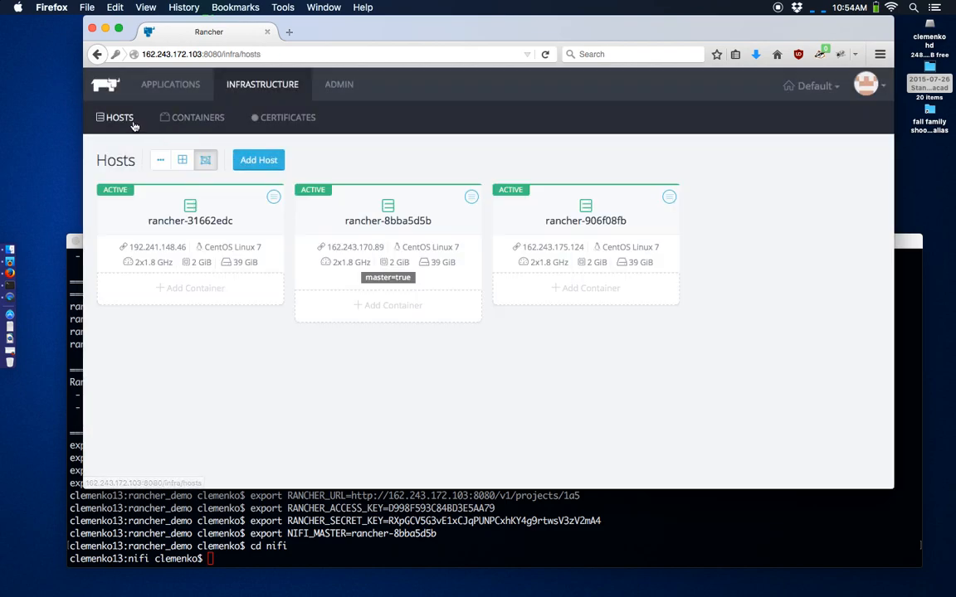
pyautogui.click(185, 87)
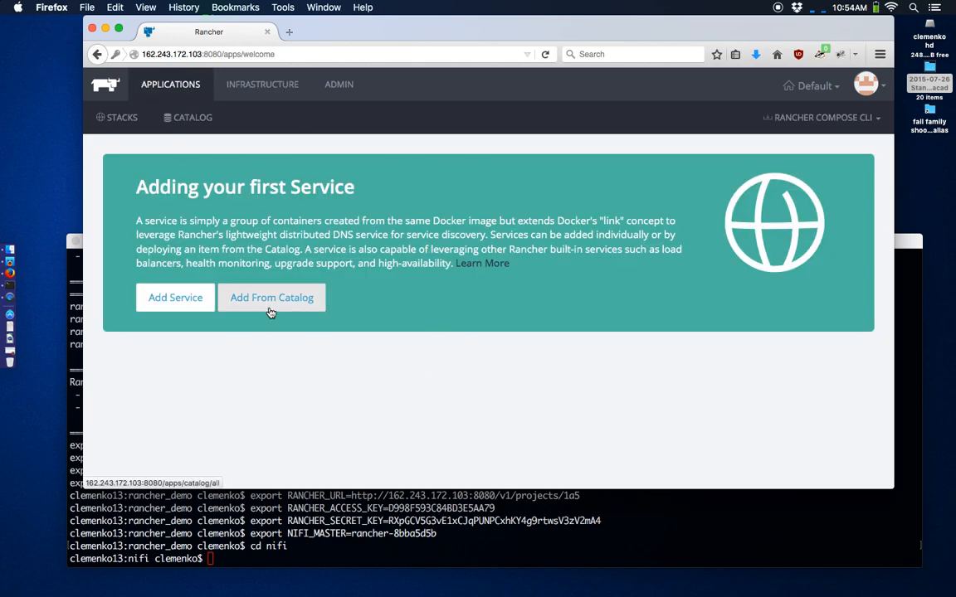
pyautogui.click(368, 536)
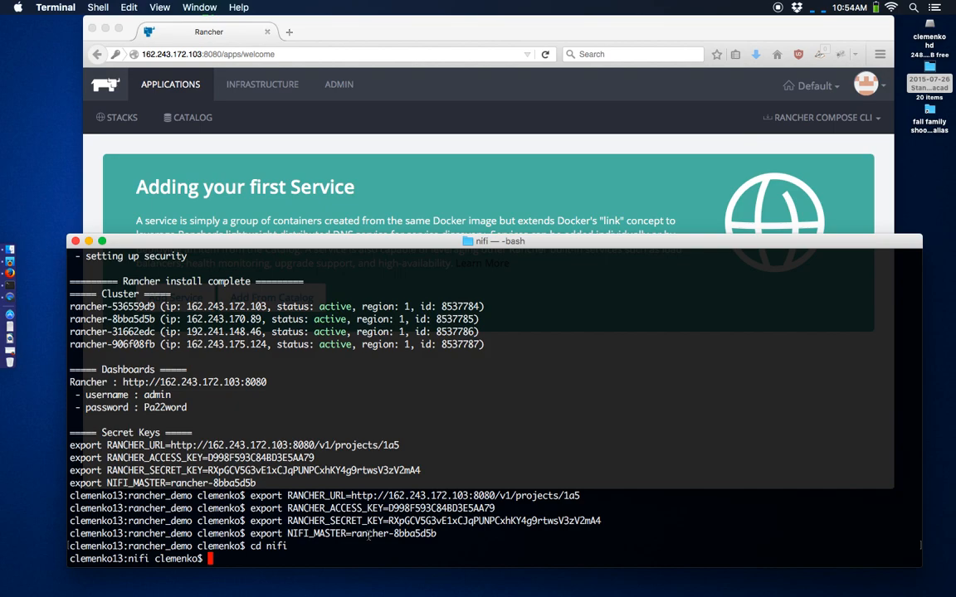
# - Read through docker-compose.yml in vim and quit without changes
pyautogui.write('vim docker-compose.yml')
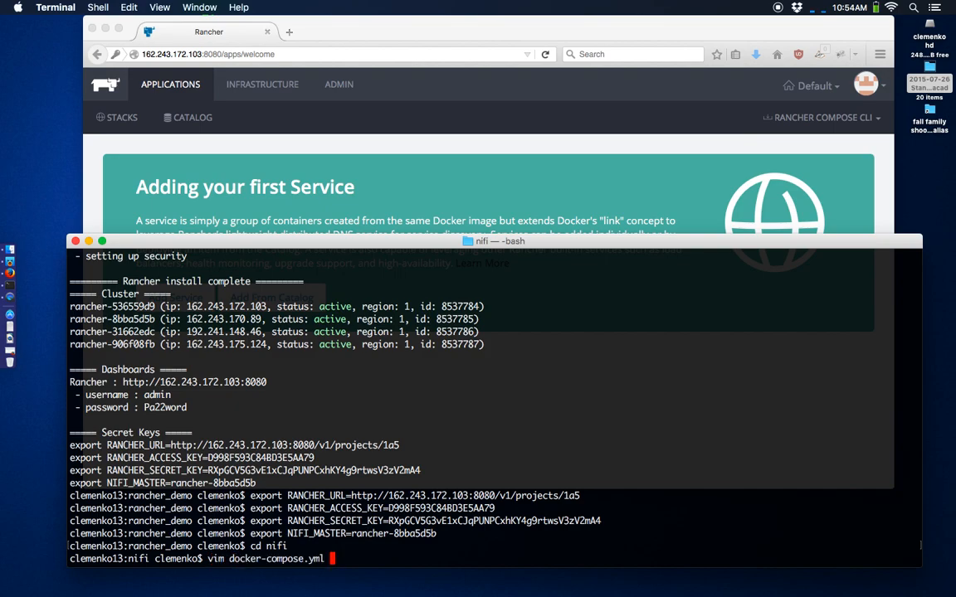
pyautogui.press('Return')
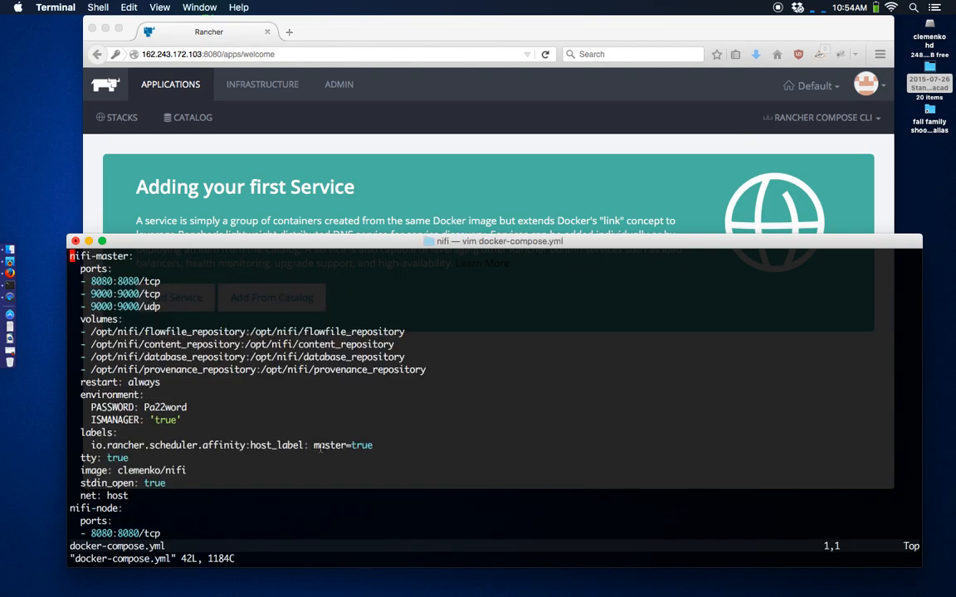
pyautogui.scroll(-1, 284, 363)
pyautogui.scroll(-6, 204, 365)
pyautogui.scroll(2, 204, 365)
pyautogui.scroll(-1, 204, 365)
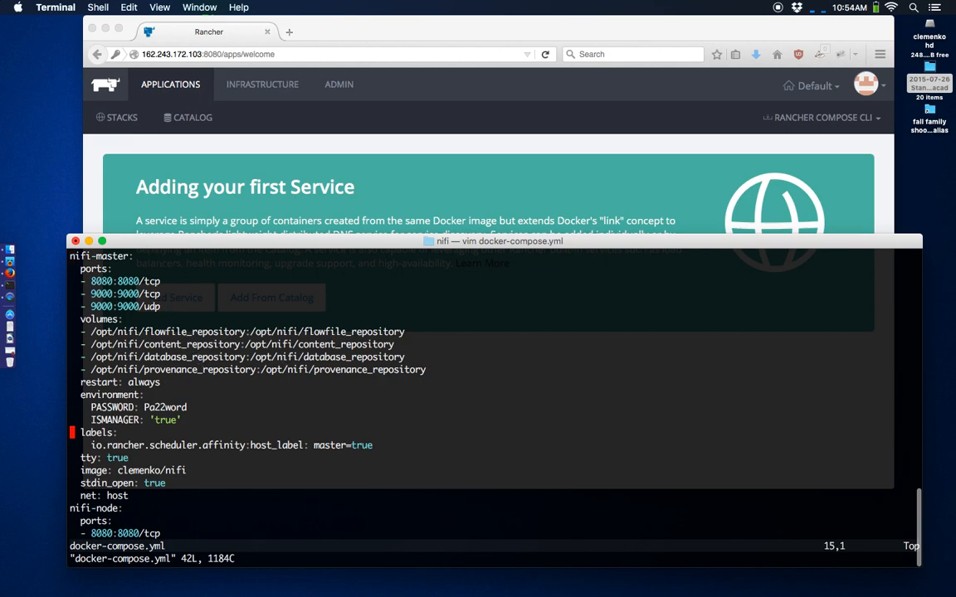
pyautogui.scroll(-1, 205, 365)
pyautogui.scroll(2, 204, 365)
pyautogui.scroll(-8, 204, 365)
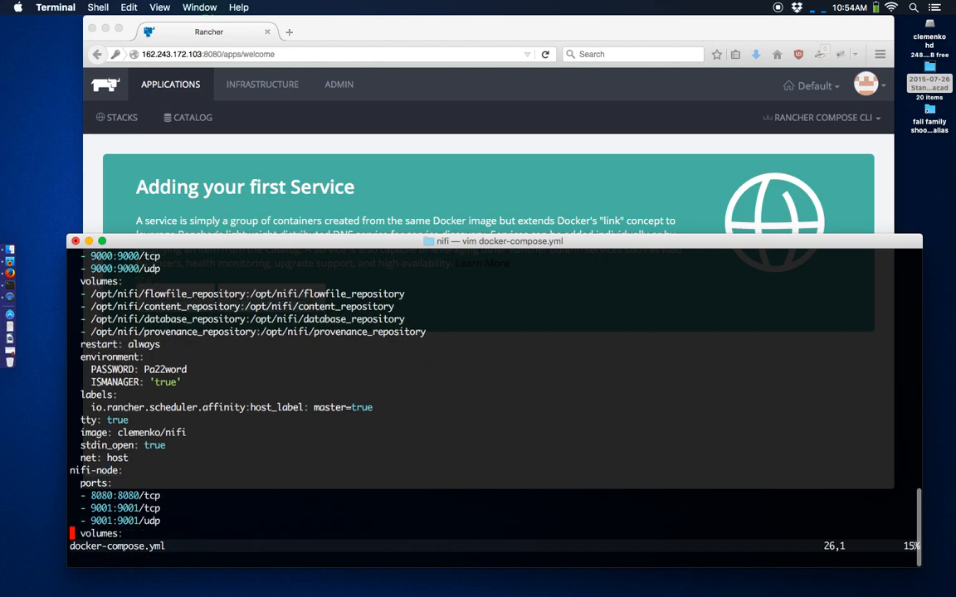
pyautogui.scroll(-2, 204, 366)
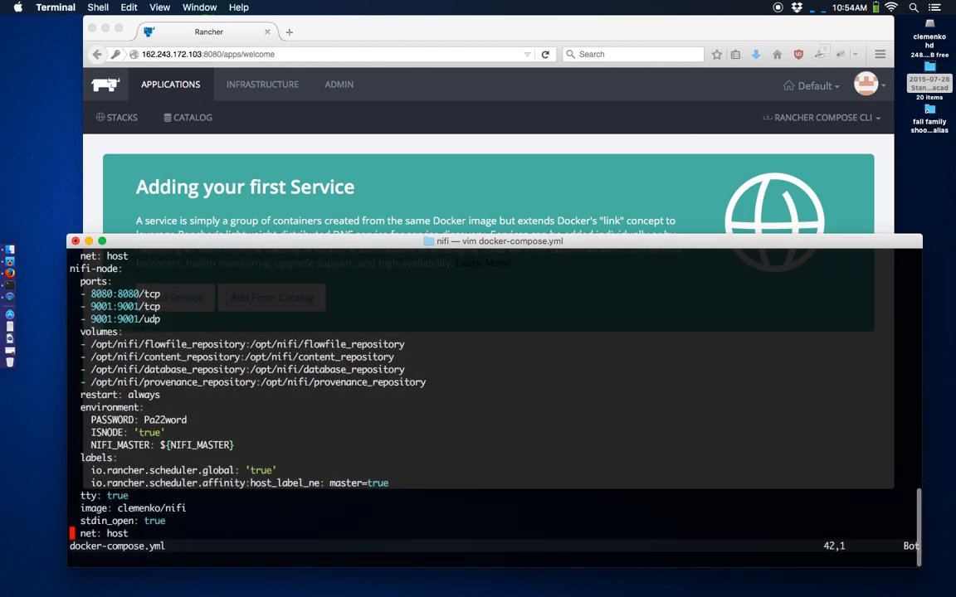
pyautogui.write(':q')
pyautogui.press('Return')
# - Run ../rancher-compose -p nifi up -d to launch the nifi stack
pyautogui.write('../ra')
pyautogui.press('Tab')
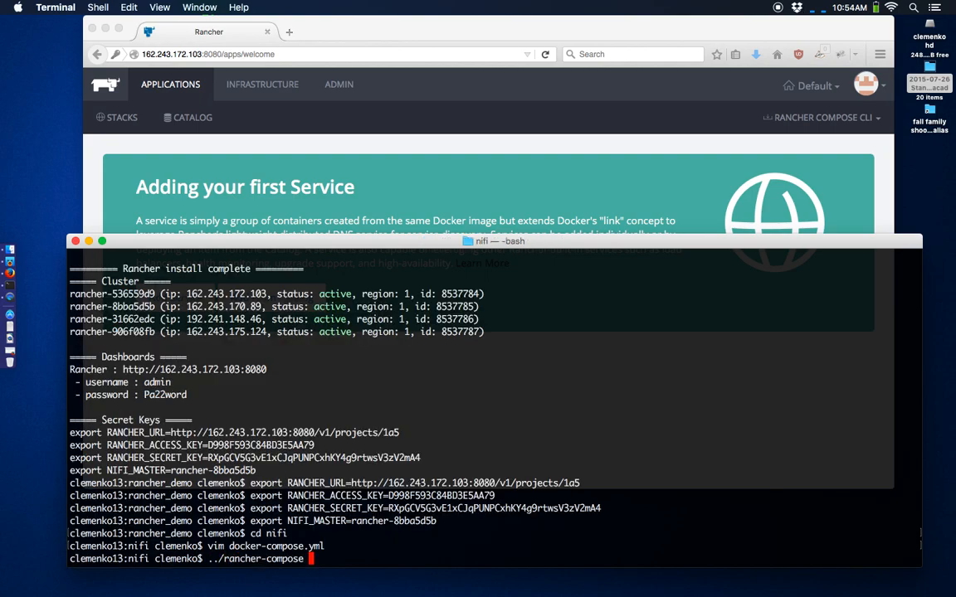
pyautogui.write('-p nifi up -d')
pyautogui.press('Return')
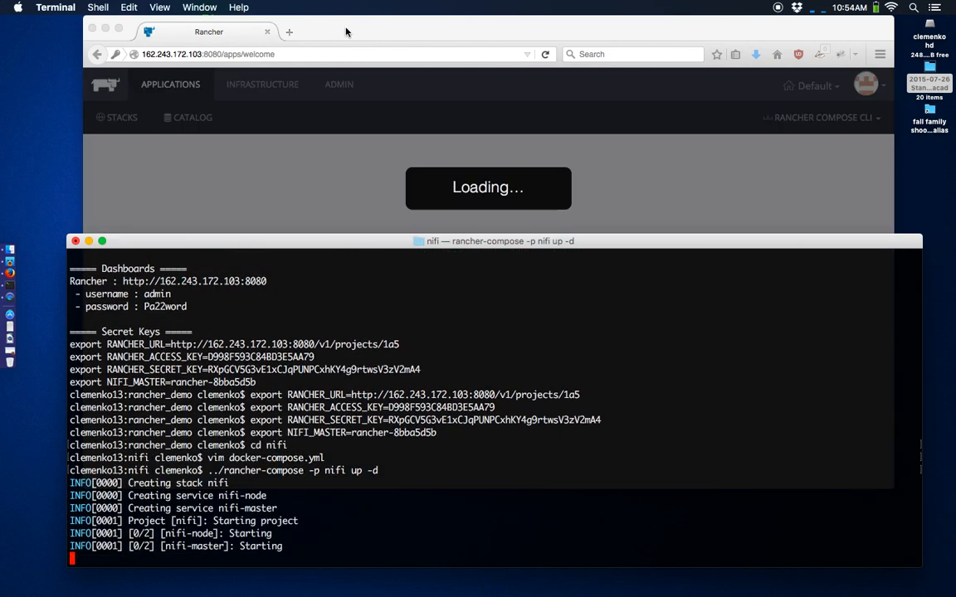
# - Delete the empty Default stack, then view the hosts as the nifi containers are created
pyautogui.click(346, 32)
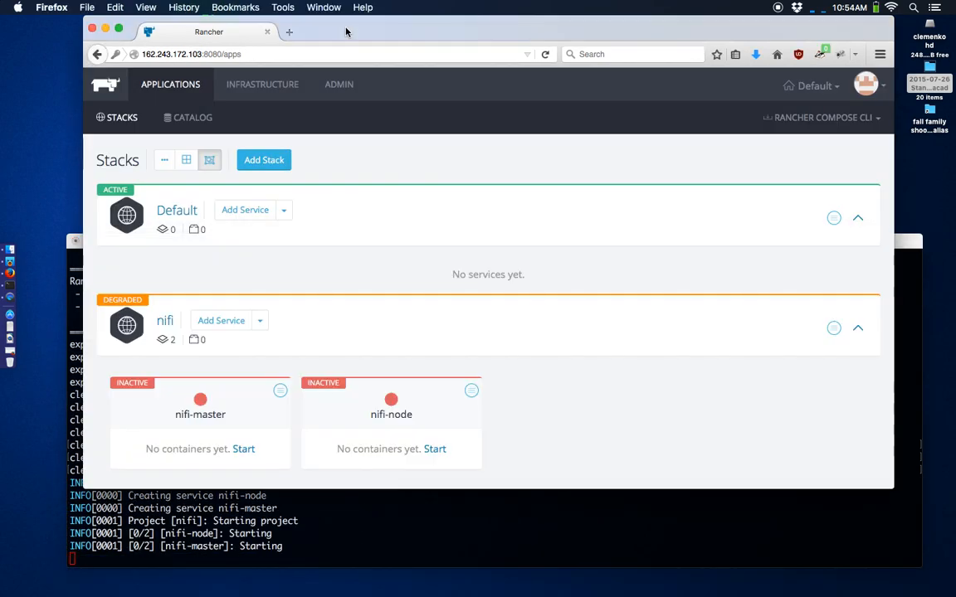
pyautogui.click(834, 217)
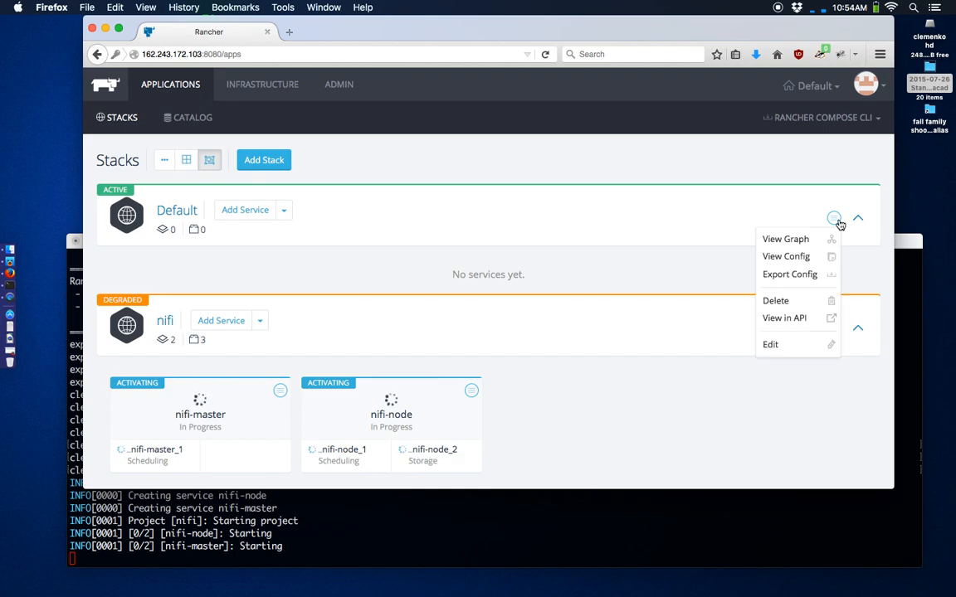
pyautogui.click(815, 301)
pyautogui.click(460, 201)
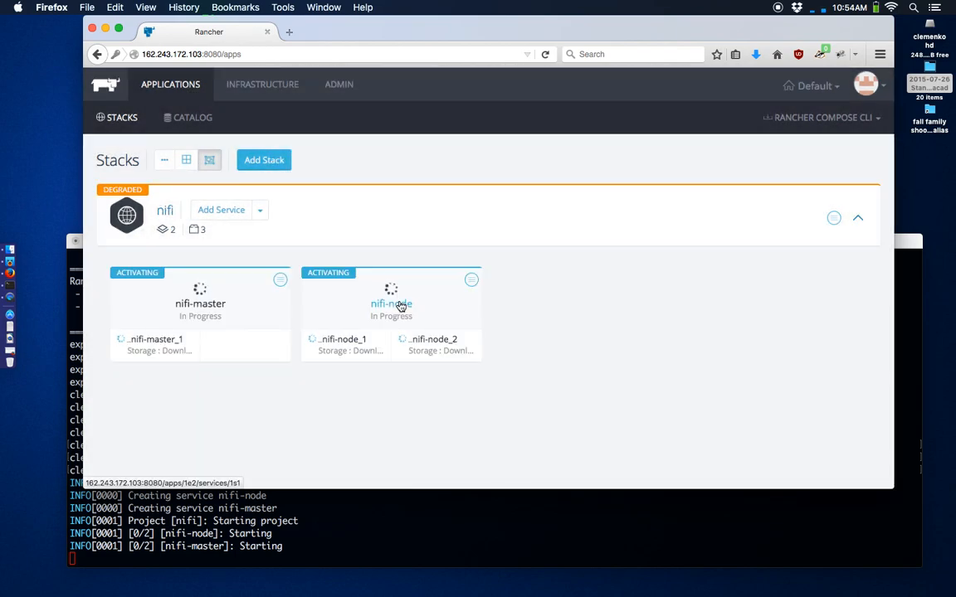
pyautogui.click(252, 97)
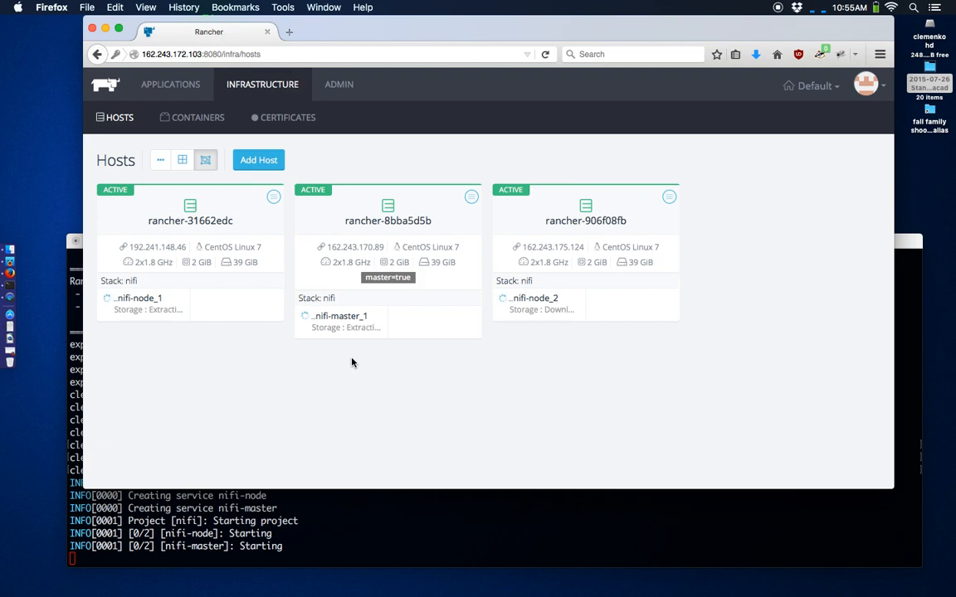
# - Wait for nifi-master and nifi-node to become active, then view nifi-master_1's logs
pyautogui.click(171, 84)
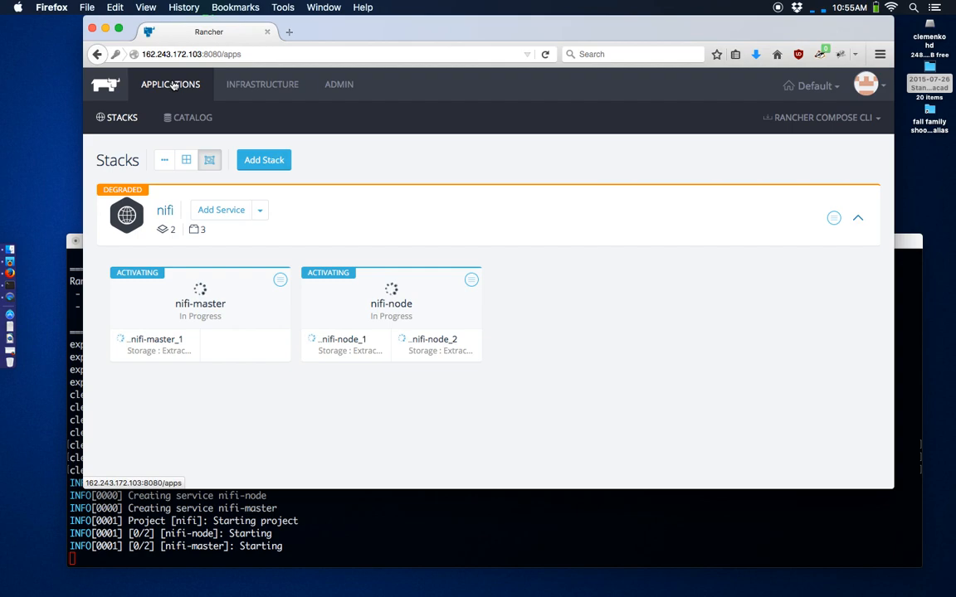
pyautogui.click(251, 84)
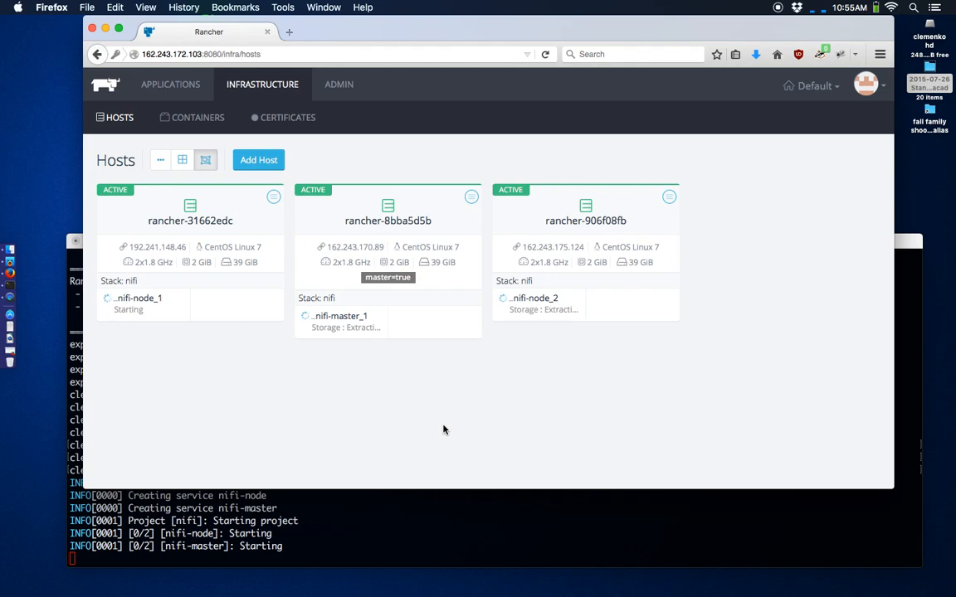
pyautogui.click(401, 532)
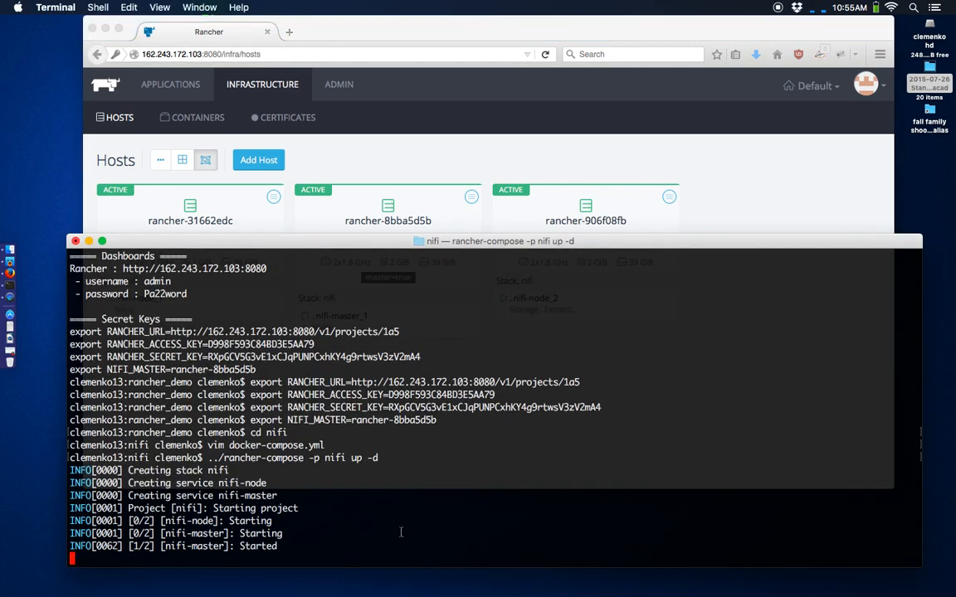
pyautogui.click(668, 169)
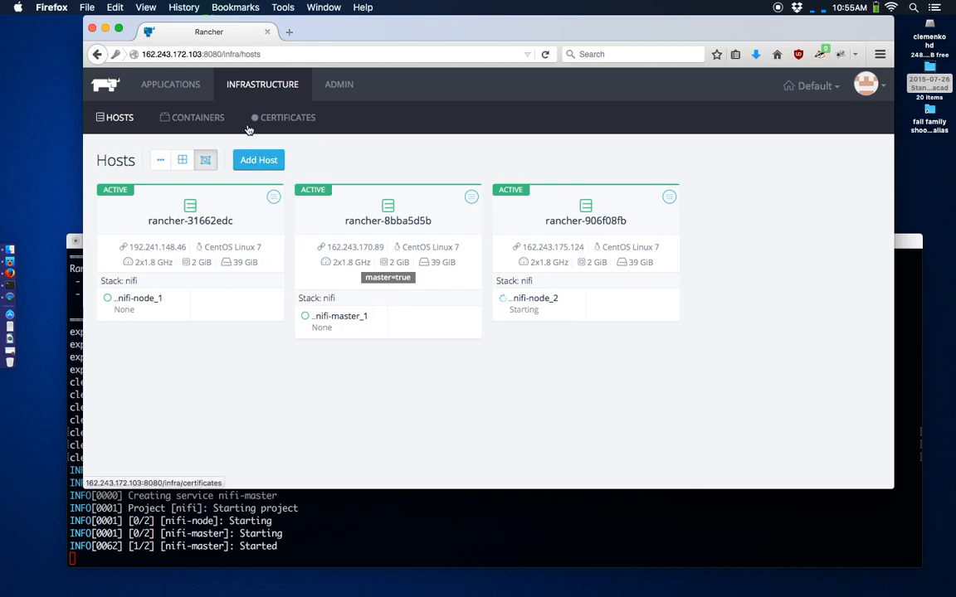
pyautogui.click(171, 84)
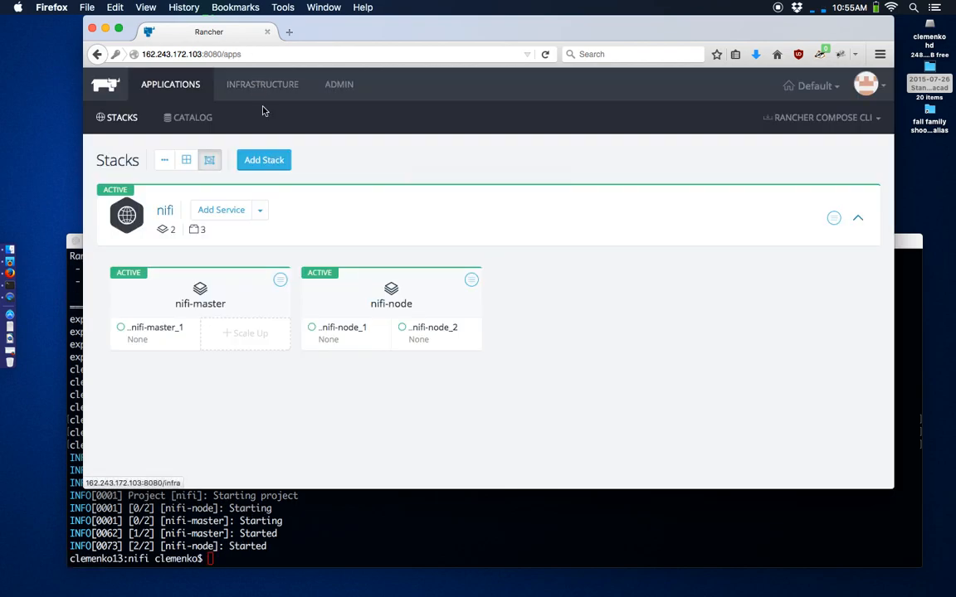
pyautogui.click(189, 333)
pyautogui.click(212, 268)
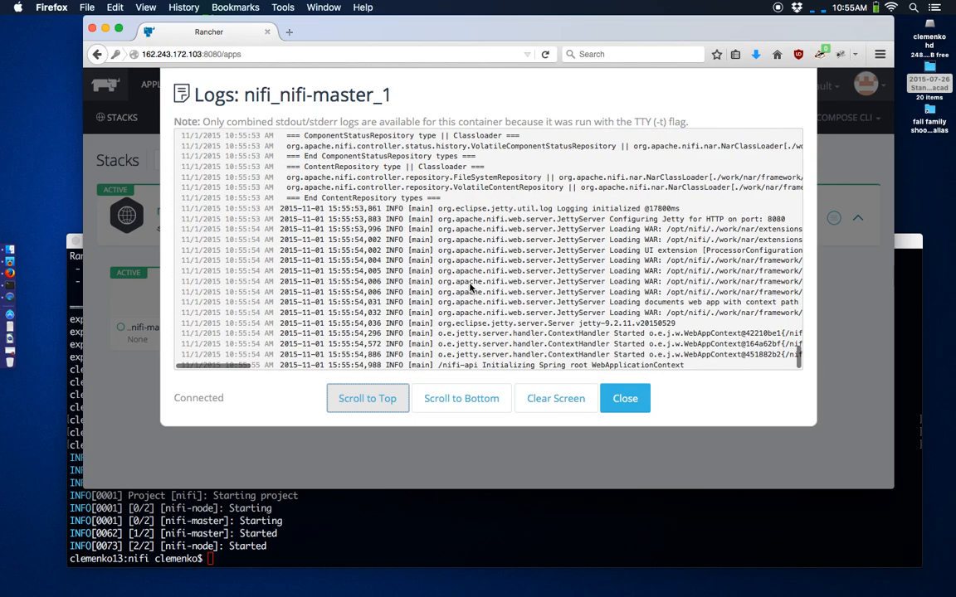
# - In a nifi-master_1 shell, run tail -f logs/nifi-app.log to watch node heartbeats
pyautogui.click(625, 398)
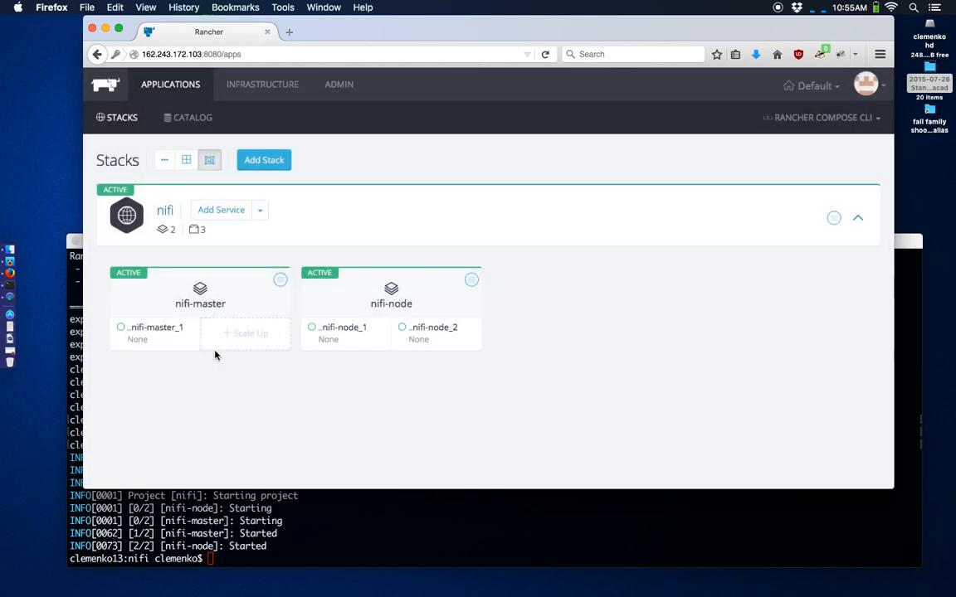
pyautogui.click(187, 334)
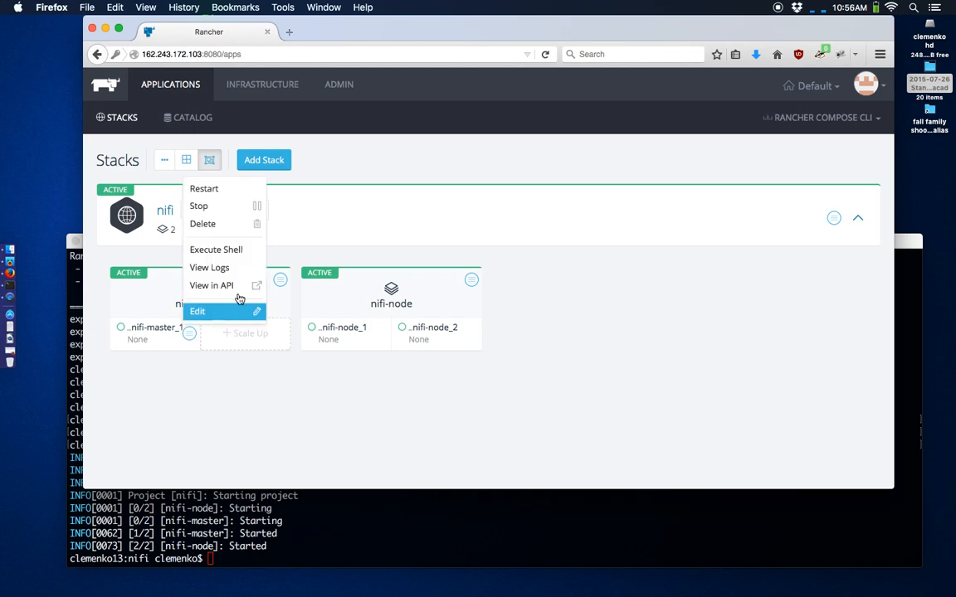
pyautogui.click(247, 253)
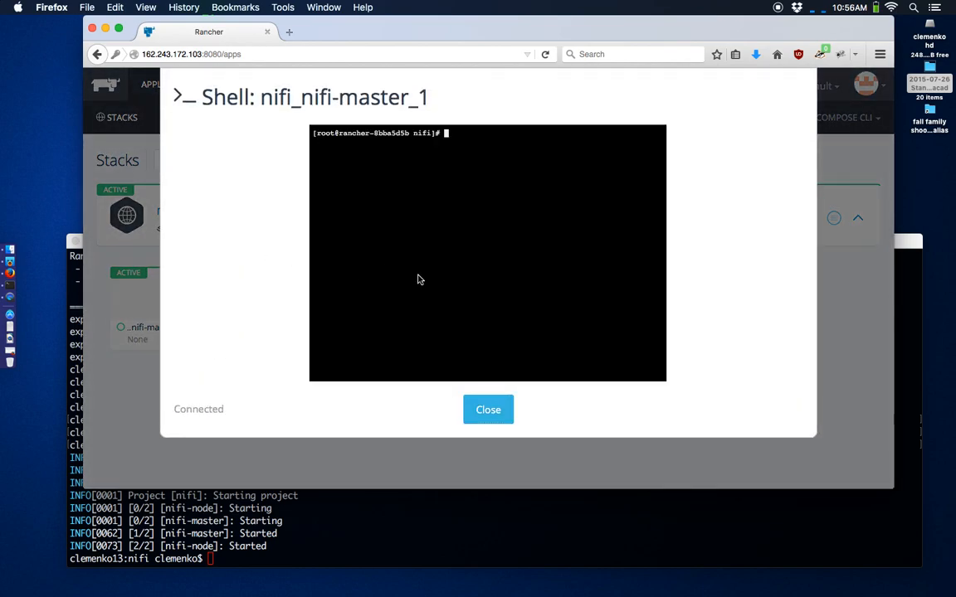
pyautogui.press('Return')
pyautogui.press('Return')
pyautogui.press('Return')
pyautogui.press('Return')
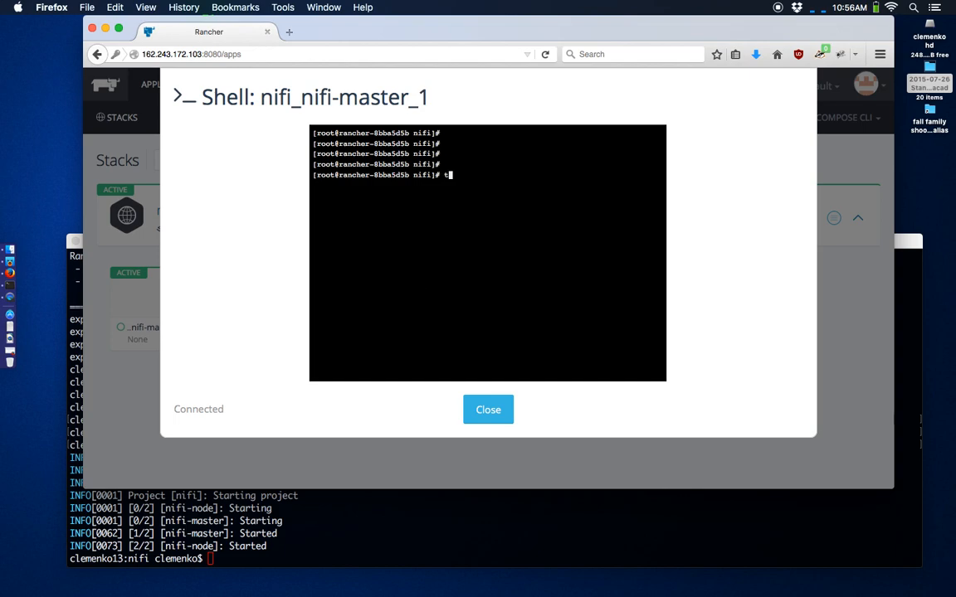
pyautogui.write('tail -f logs/ni')
pyautogui.press('Tab')
pyautogui.write('a')
pyautogui.press('Tab')
pyautogui.press('Return')
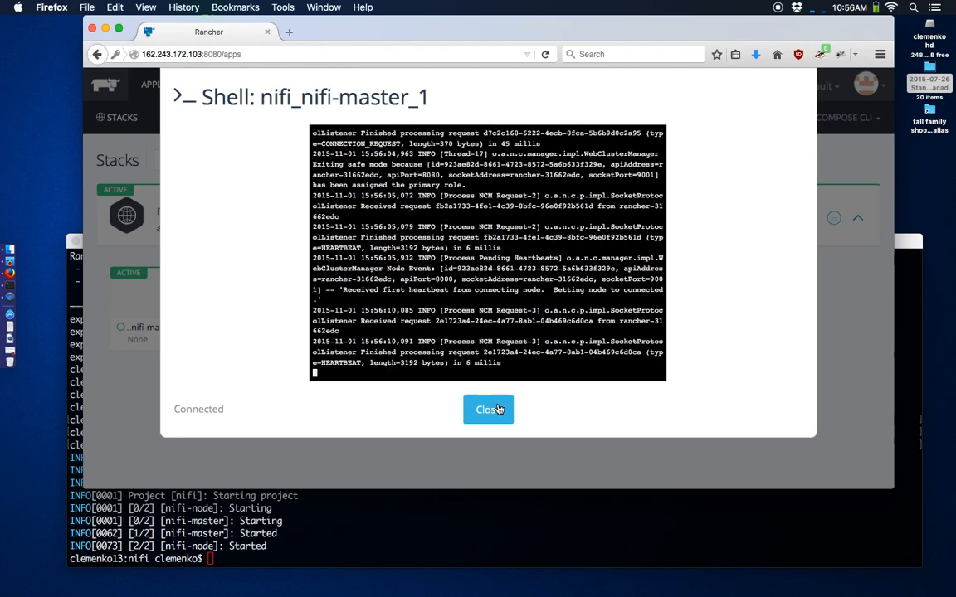
pyautogui.click(499, 416)
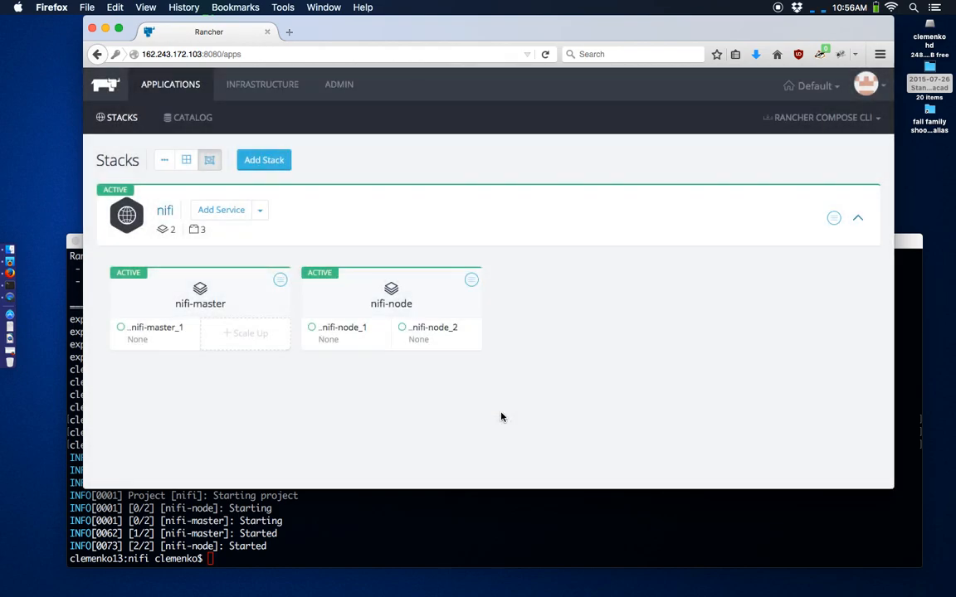
# - Copy the master host's IP 162.243.170.89 from the hosts page
pyautogui.click(229, 82)
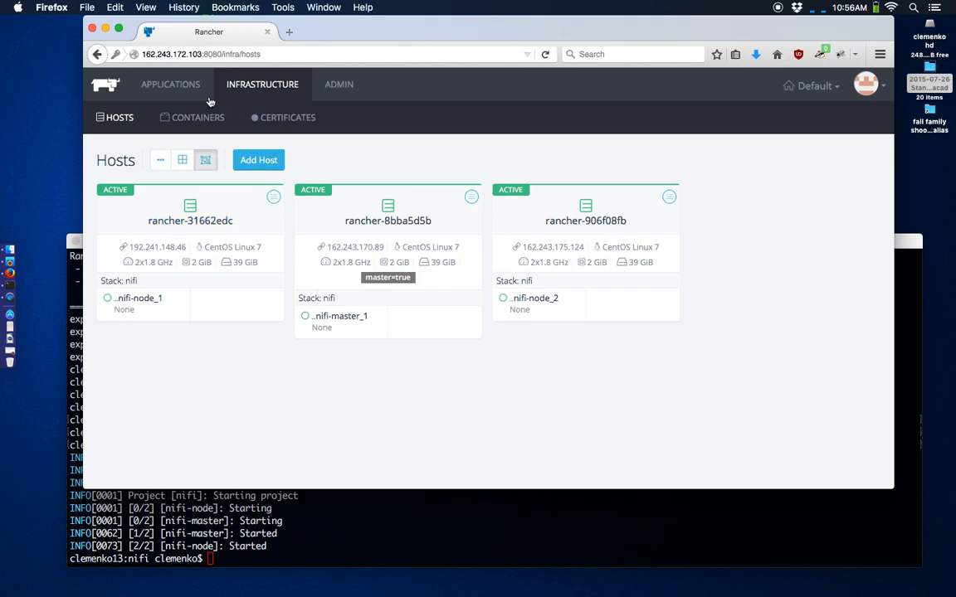
pyautogui.click(172, 84)
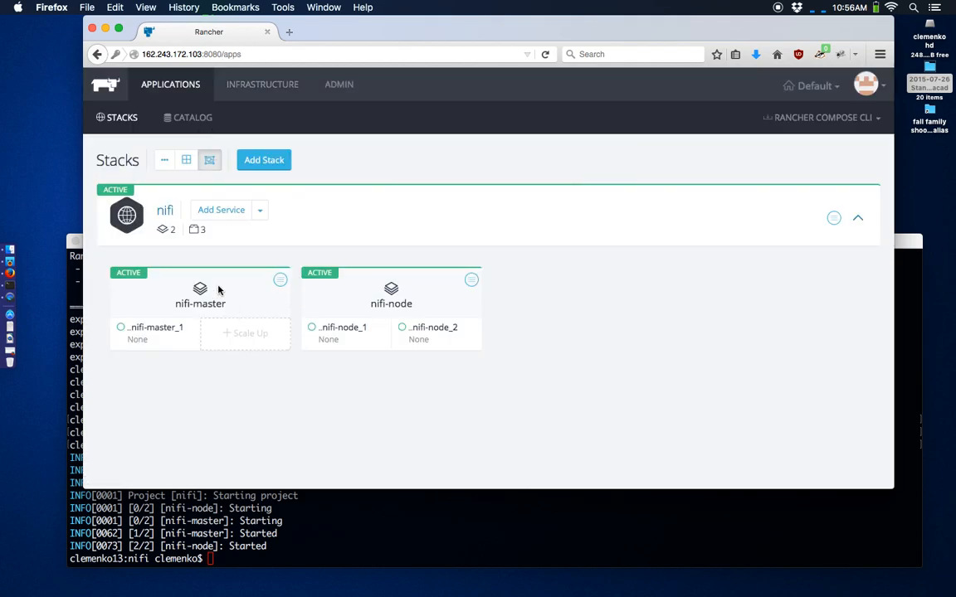
pyautogui.click(244, 93)
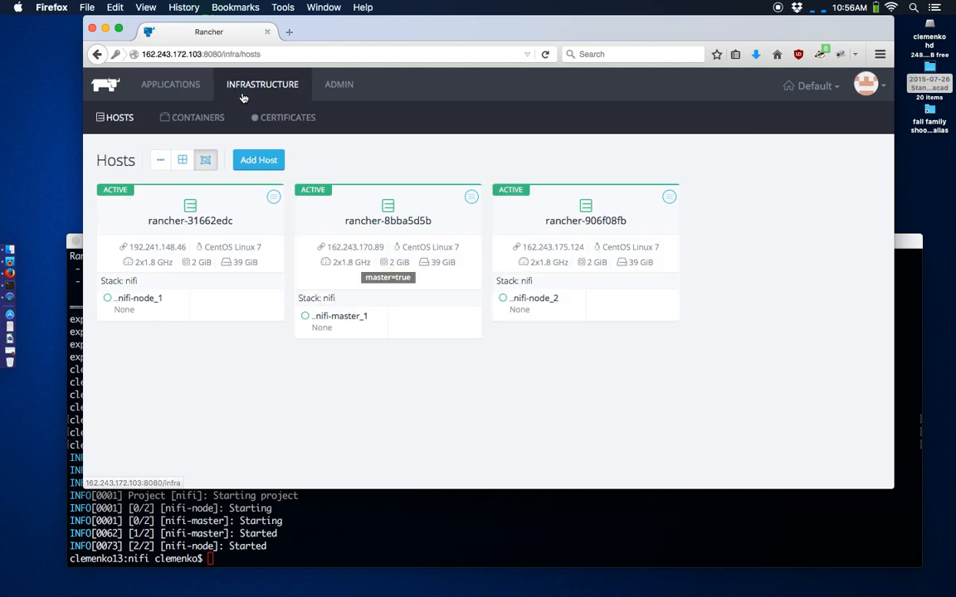
pyautogui.moveTo(385, 251); pyautogui.dragTo(325, 248)
pyautogui.press('super+c')
# - Load 162.243.170.89:8080/nifi in a new tab, verify 2/2 nodes connected, then return to Rancher
pyautogui.click(289, 33)
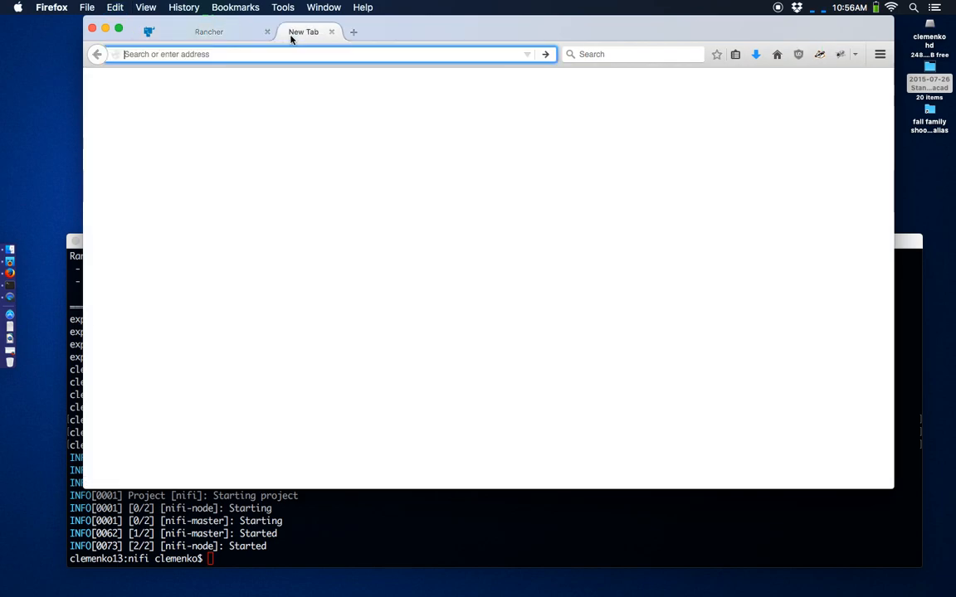
pyautogui.press('super+v')
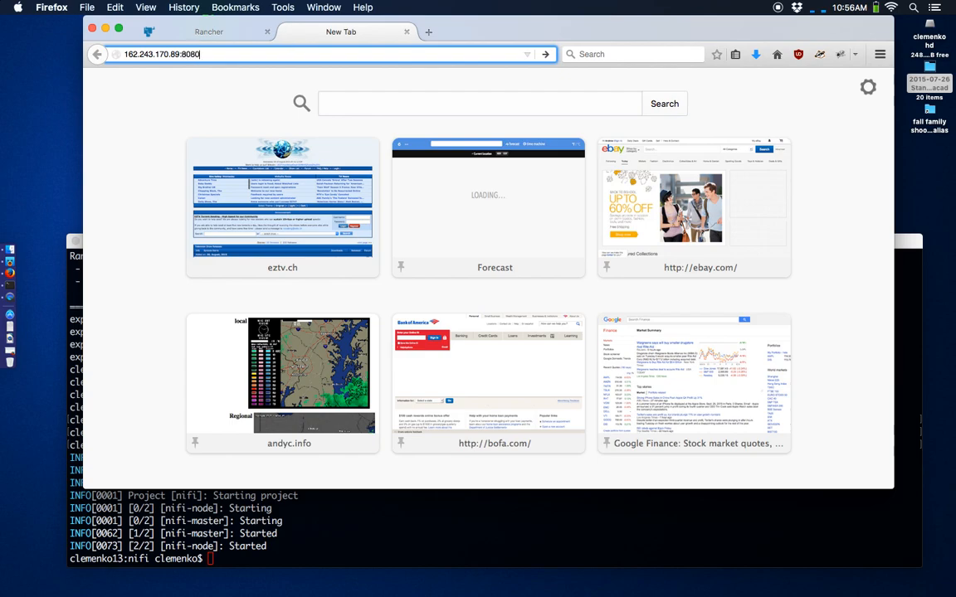
pyautogui.press('Return')
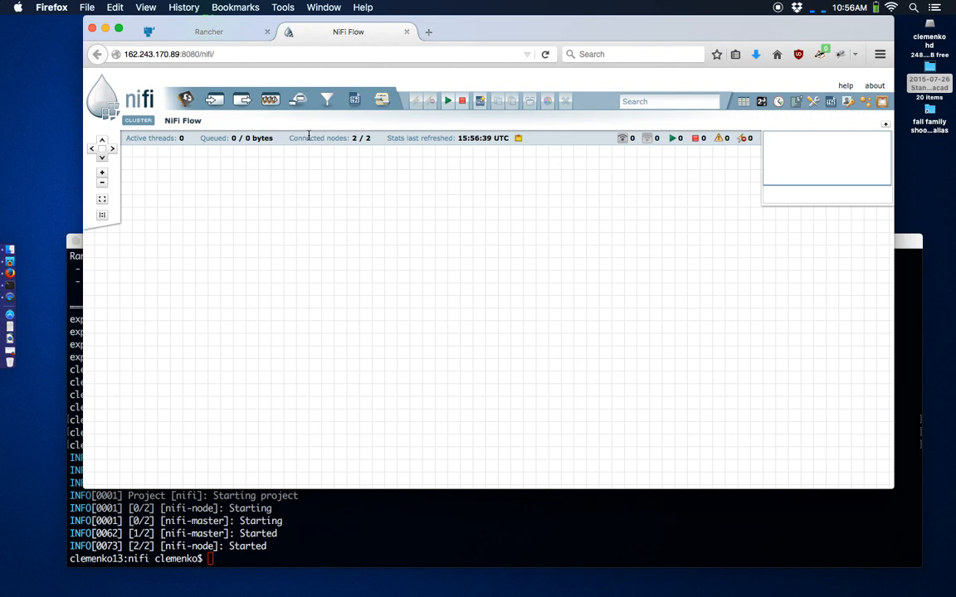
pyautogui.click(216, 31)
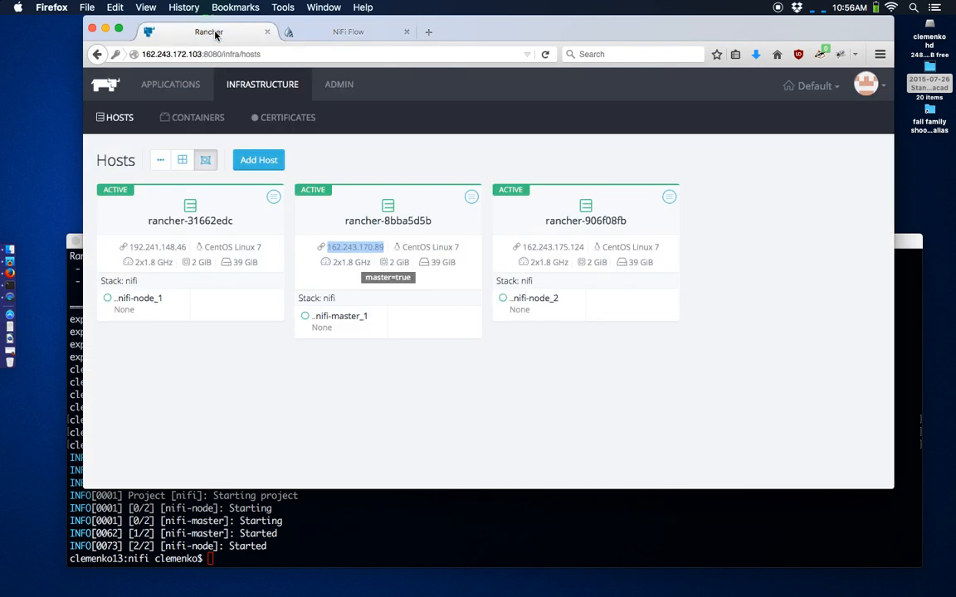
# - Open host rancher-8bba5d5b's details and inspect the nifi_nifi-master_1 row in its Containers table
pyautogui.click(370, 220)
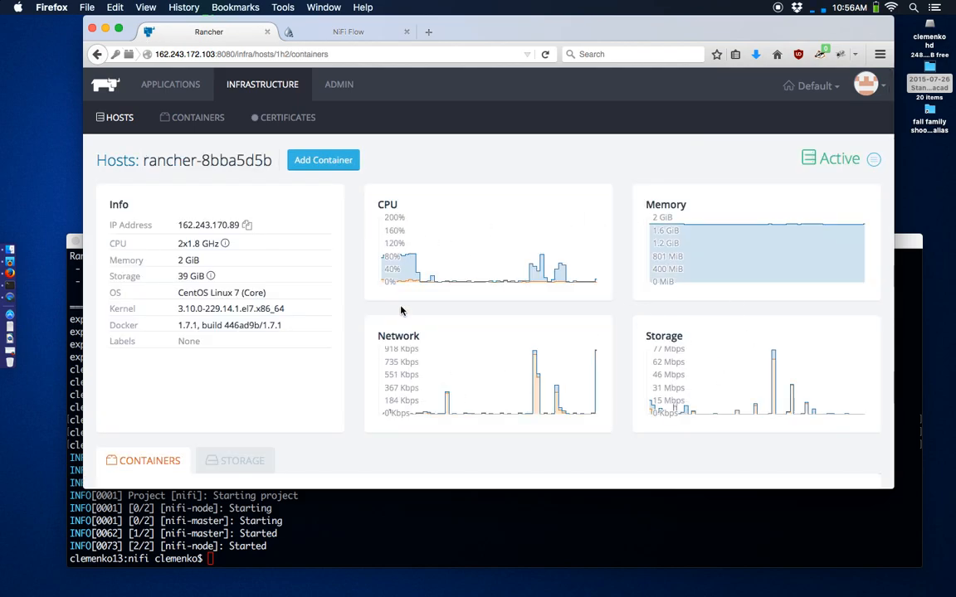
pyautogui.scroll(-2, 348, 330)
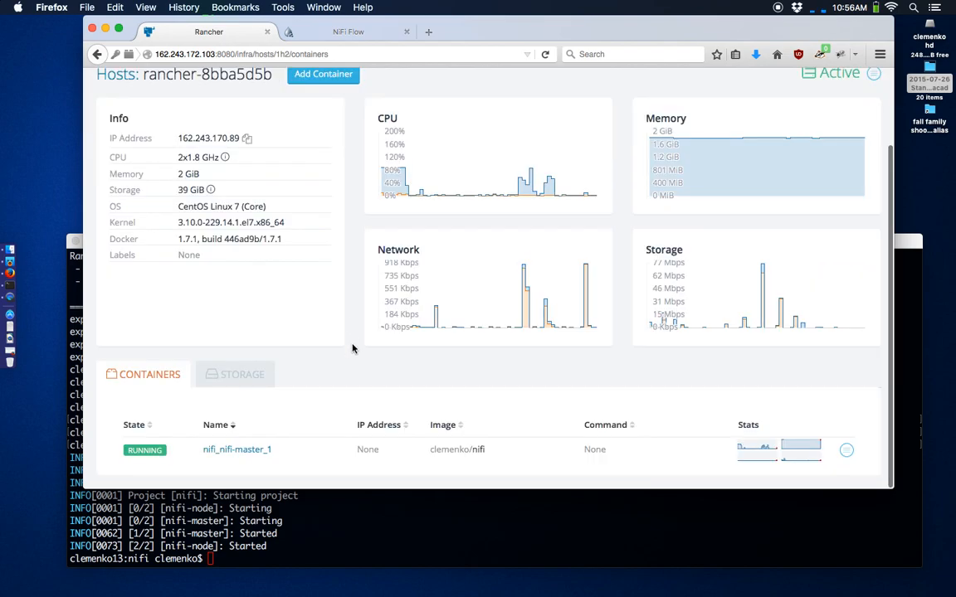
pyautogui.click(845, 453)
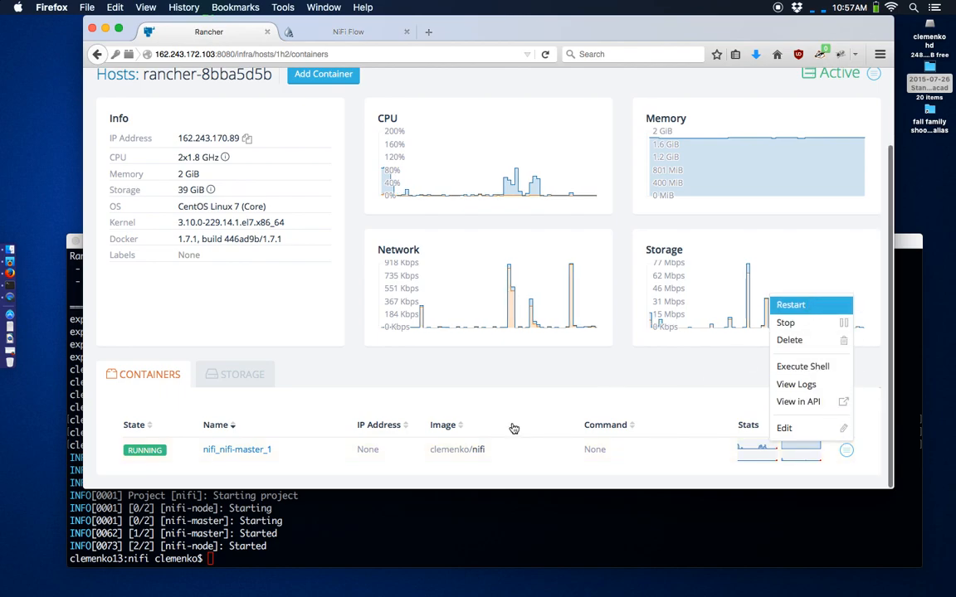
pyautogui.click(439, 368)
# - Review nifi_nifi-master_1's labels, ports 8080 and 9000, and its five volumes
pyautogui.click(214, 450)
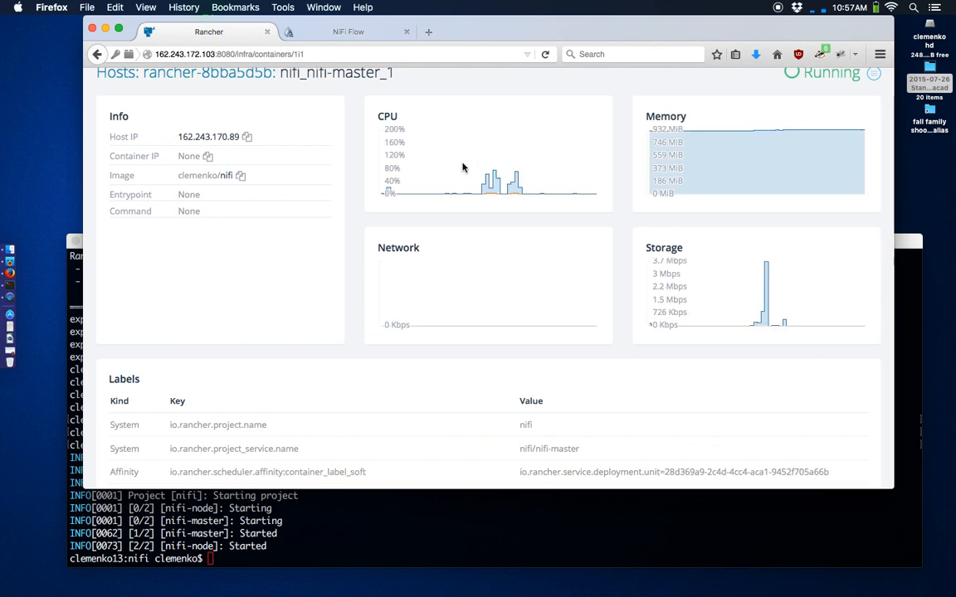
pyautogui.scroll(-5, 482, 390)
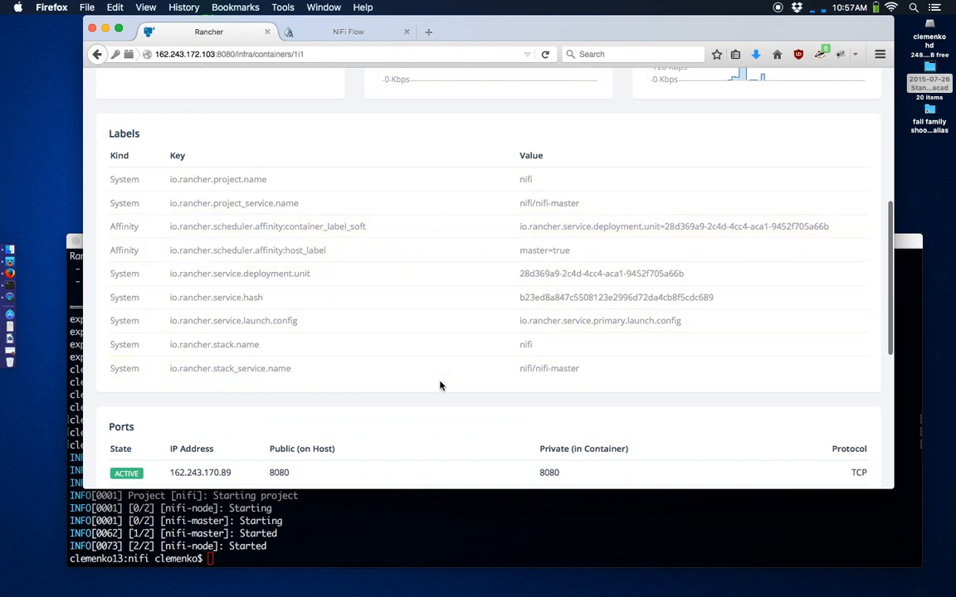
pyautogui.scroll(-6, 441, 386)
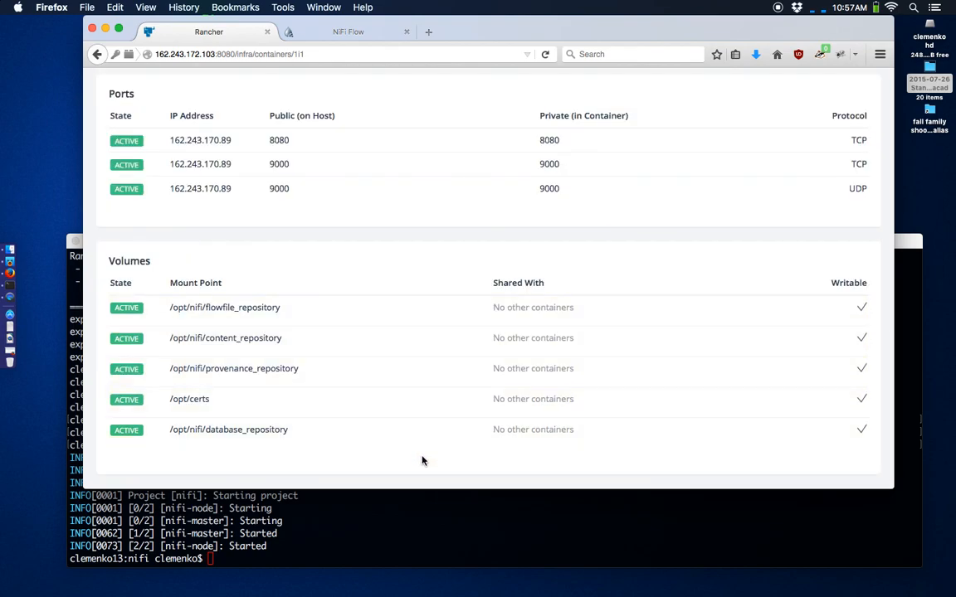
pyautogui.scroll(13, 422, 460)
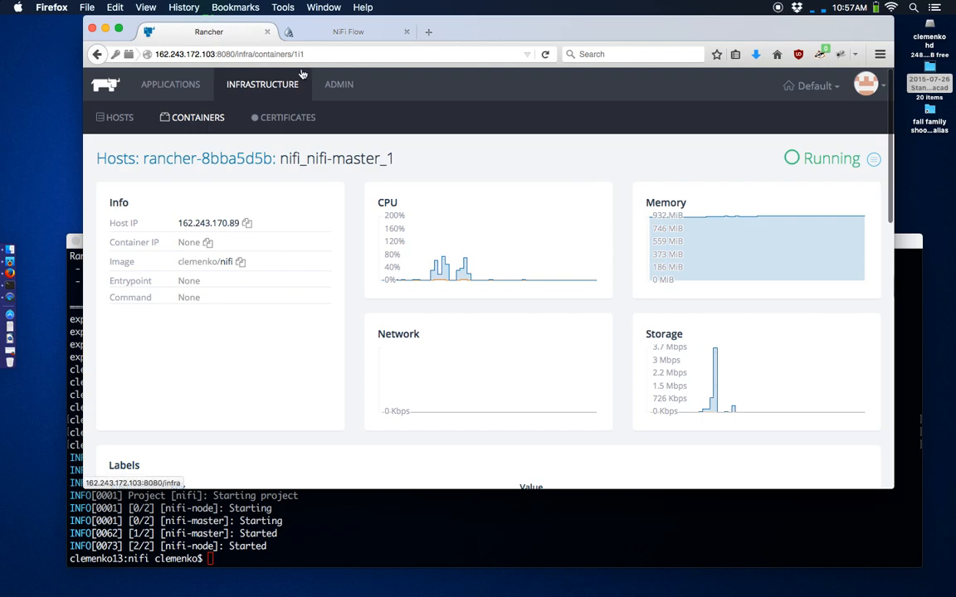
# - Confirm nifi-master_1, nifi-node_1 and nifi-node_2 each run on their own active host, then return to stacks
pyautogui.click(185, 85)
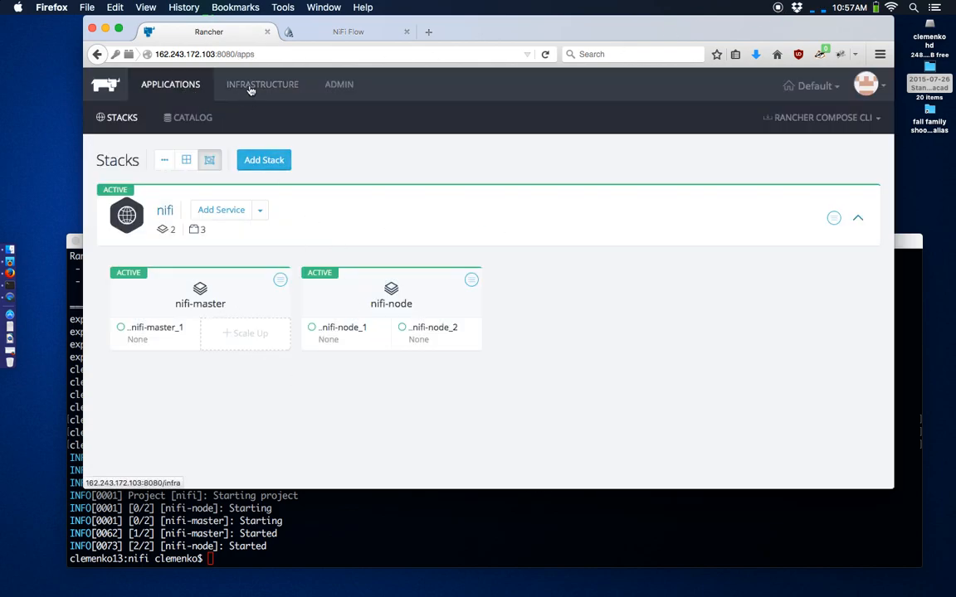
pyautogui.click(249, 90)
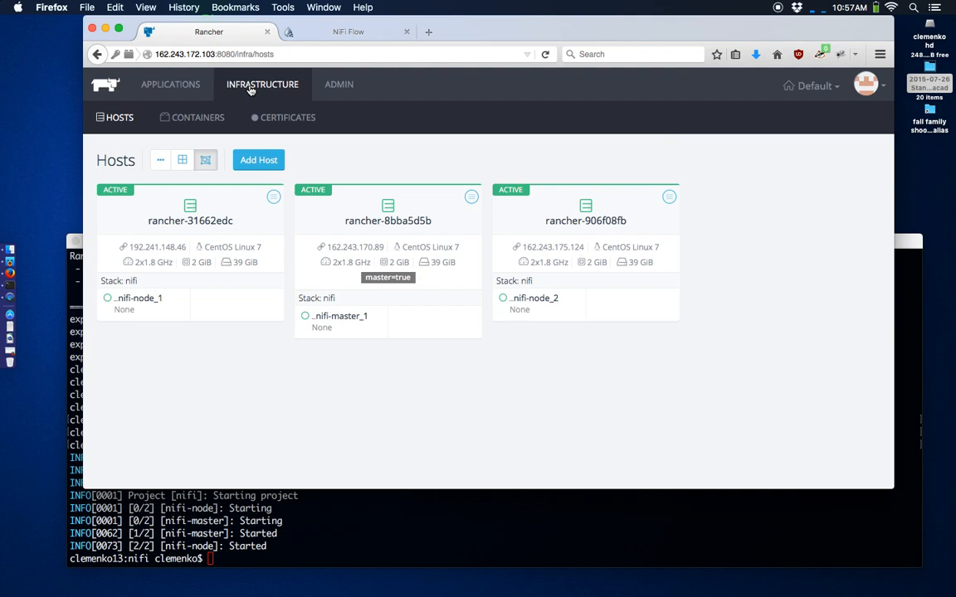
pyautogui.click(151, 78)
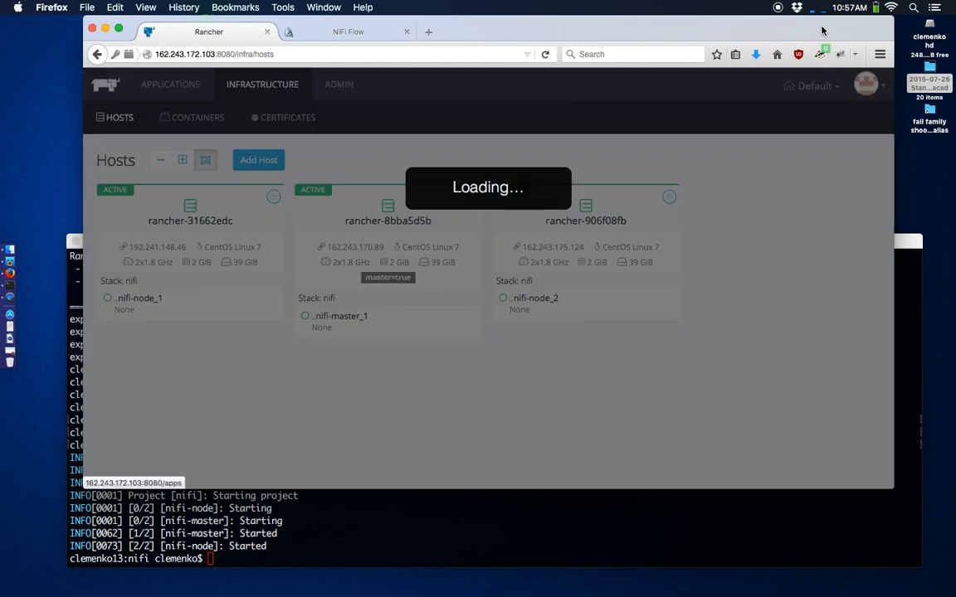